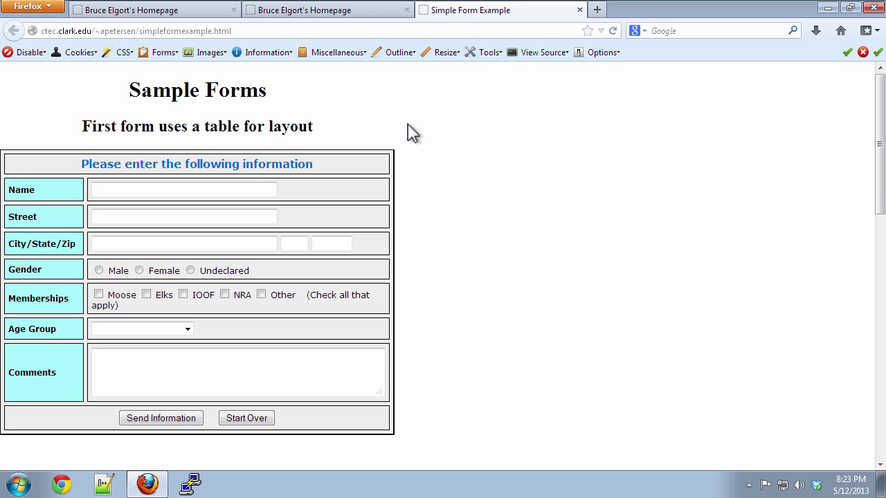
# Step: Populate the form fields on the page with sample data and set the first form's age group to 16-19
pyautogui.click(152, 55)
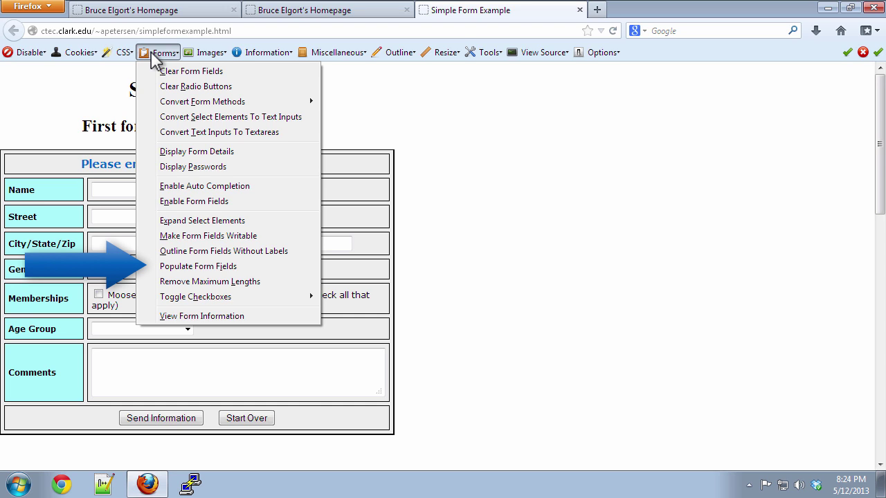
pyautogui.click(214, 270)
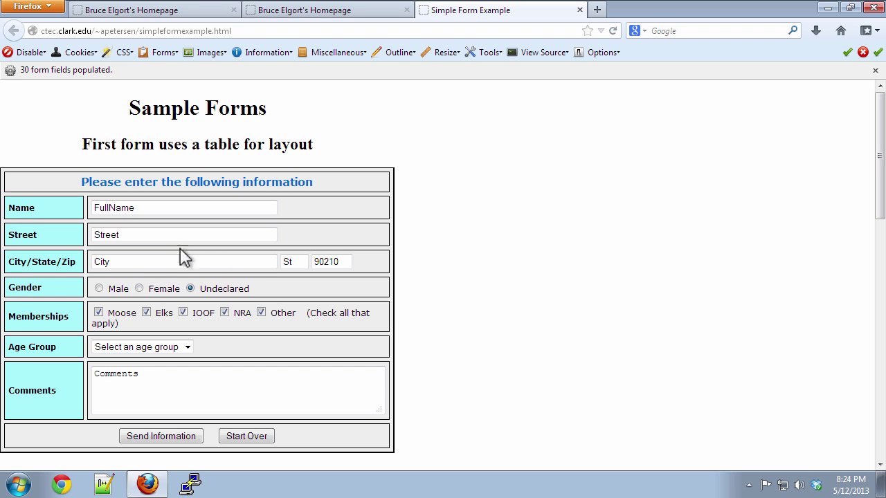
pyautogui.click(150, 350)
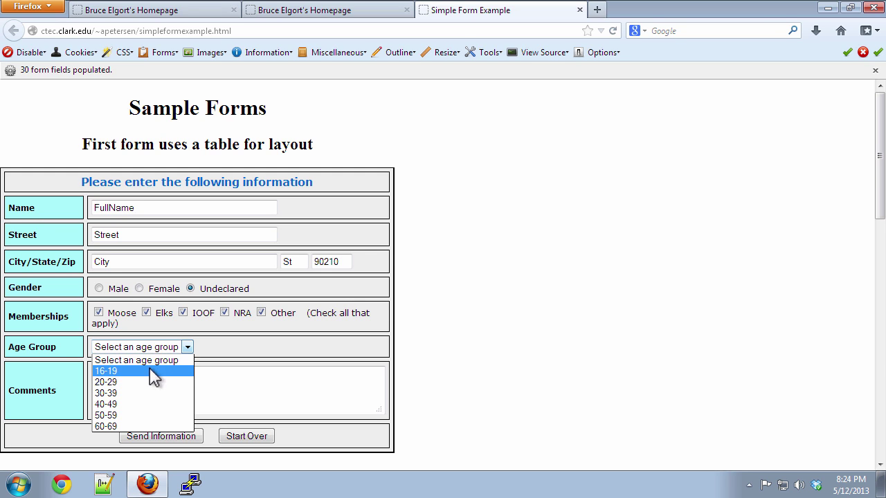
pyautogui.click(153, 372)
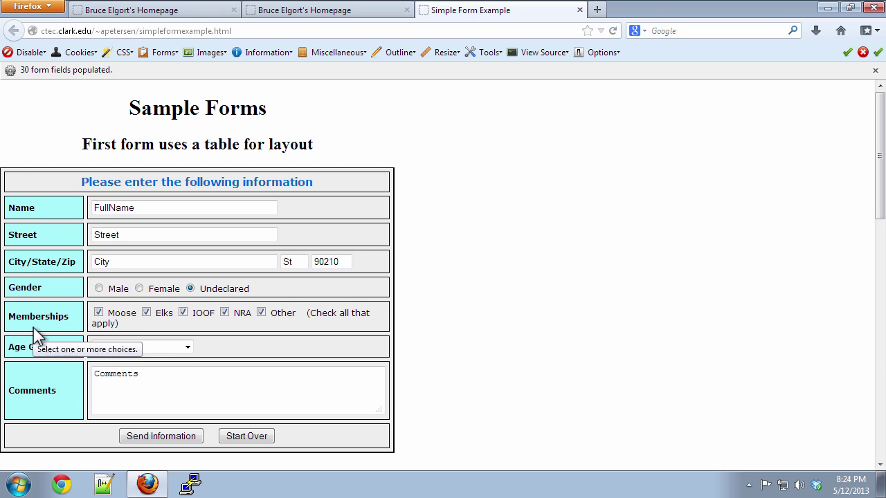
# Step: Review the populated second form and set its age group to 30-39
pyautogui.scroll(-6, 35, 330)
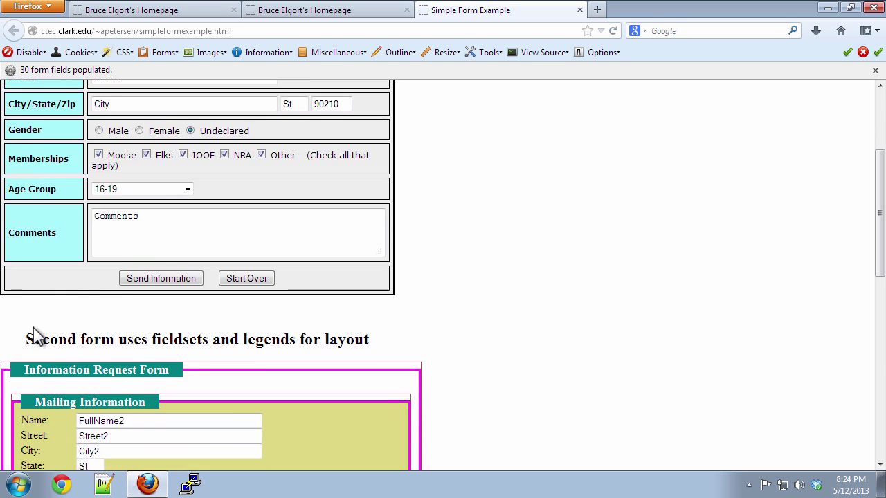
pyautogui.scroll(-4, 34, 327)
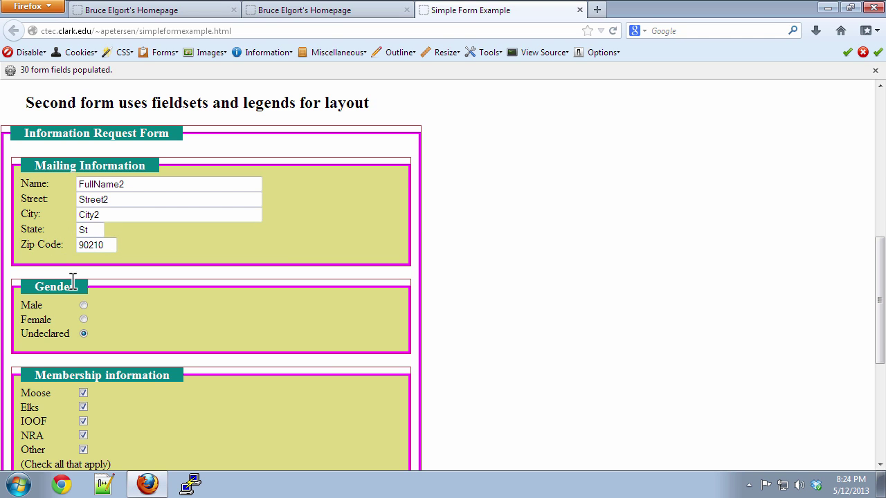
pyautogui.scroll(-4, 83, 317)
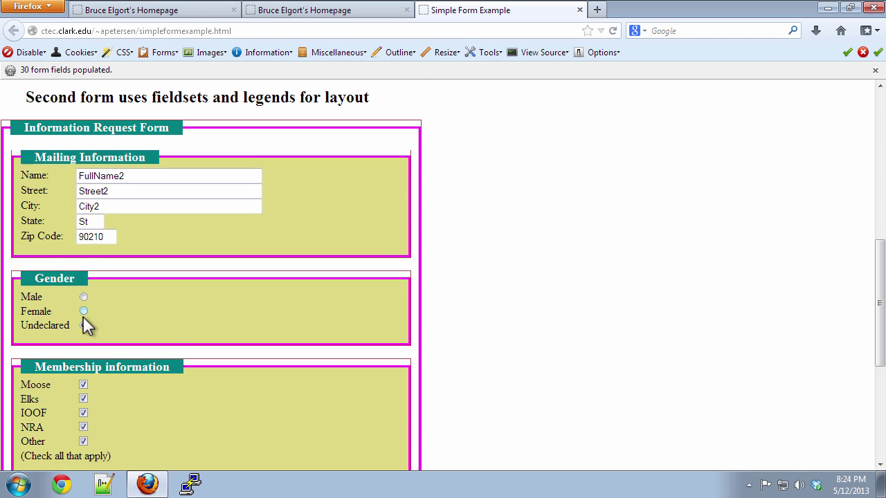
pyautogui.scroll(-3, 87, 296)
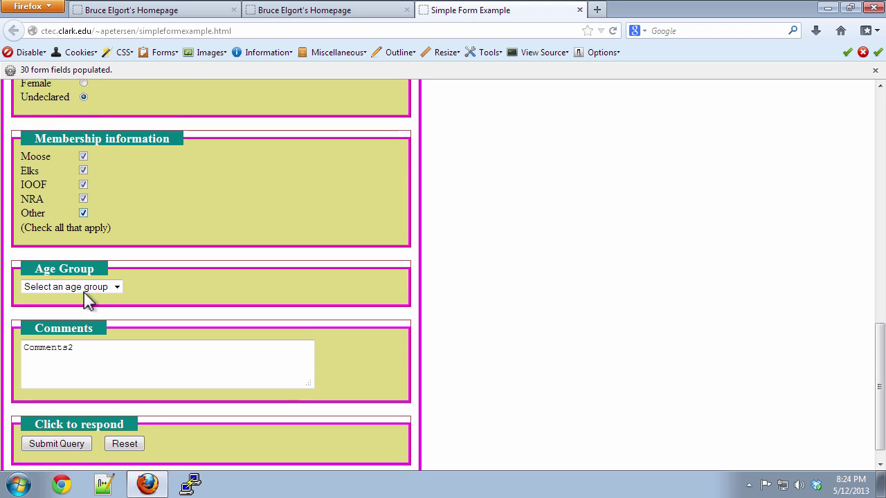
pyautogui.click(70, 269)
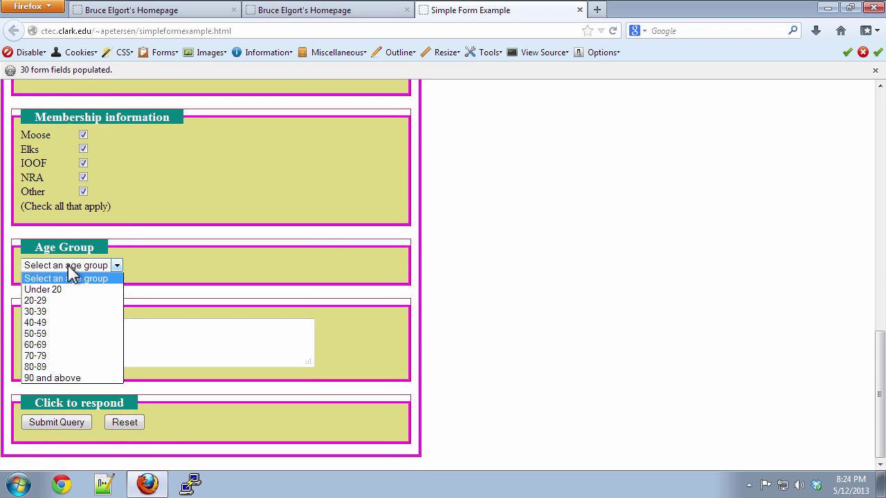
pyautogui.click(62, 311)
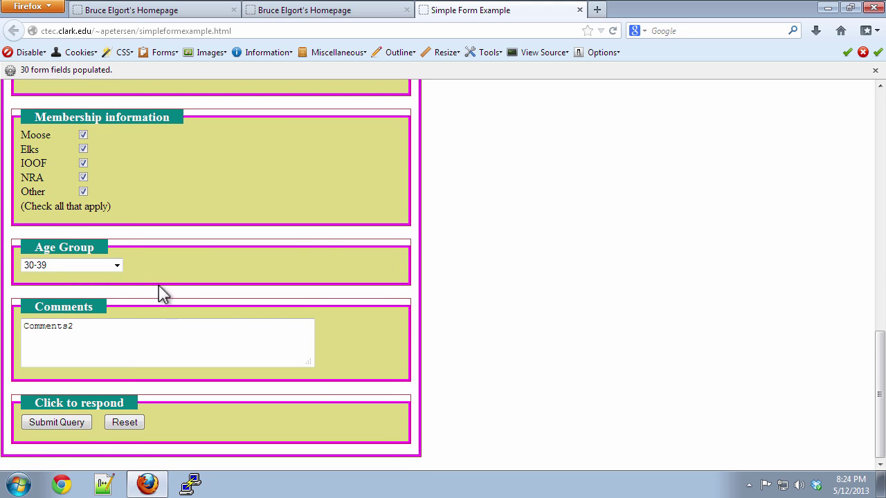
pyautogui.click(108, 362)
# Step: Clear the form fields in both sample forms
pyautogui.scroll(20, 119, 347)
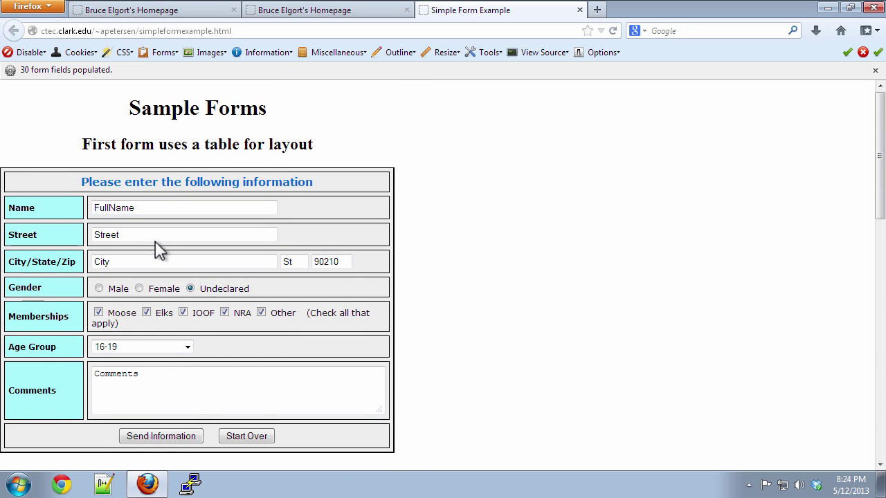
pyautogui.click(160, 53)
pyautogui.click(165, 71)
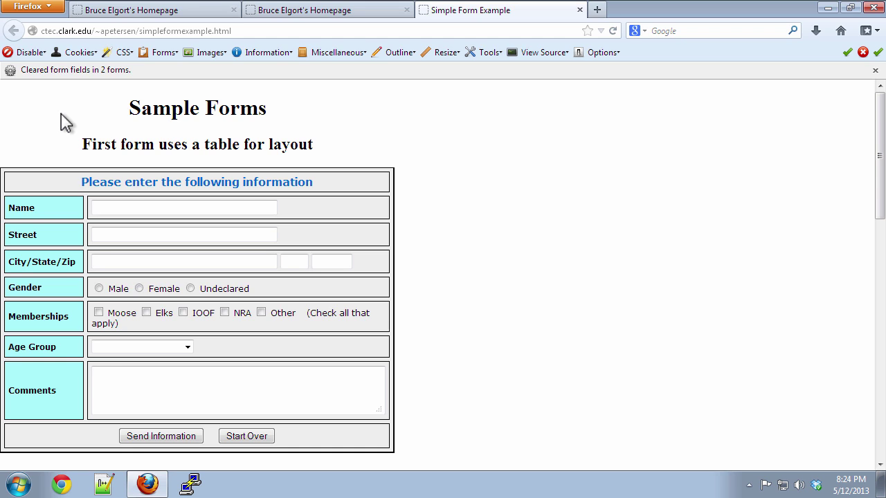
# Step: Display the form details on the page and examine the input markup of both sample forms
pyautogui.click(164, 54)
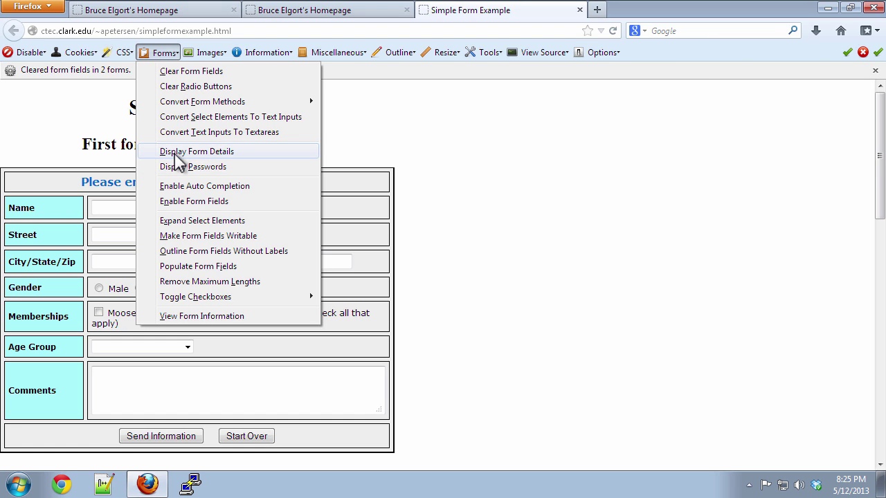
pyautogui.click(176, 155)
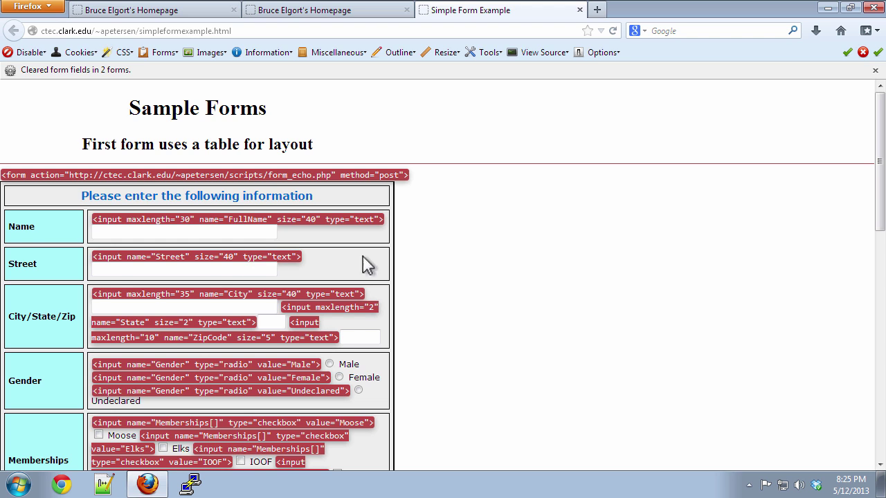
pyautogui.scroll(-5, 412, 266)
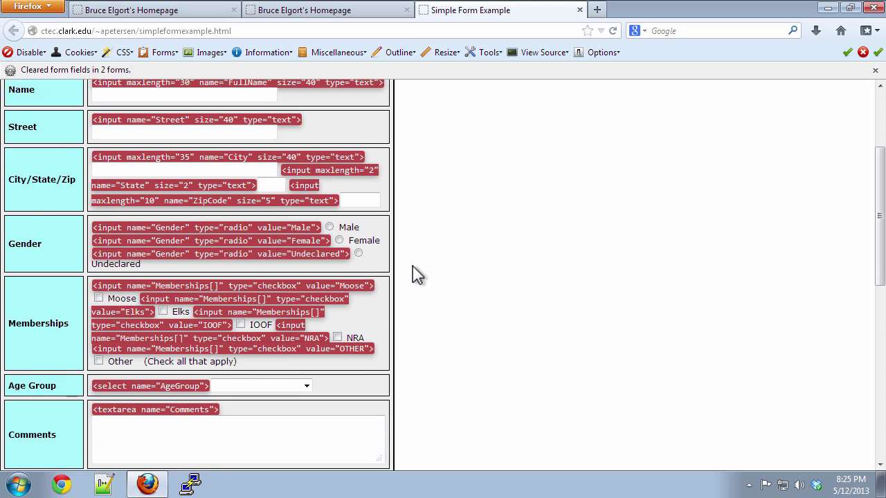
pyautogui.scroll(-8, 413, 266)
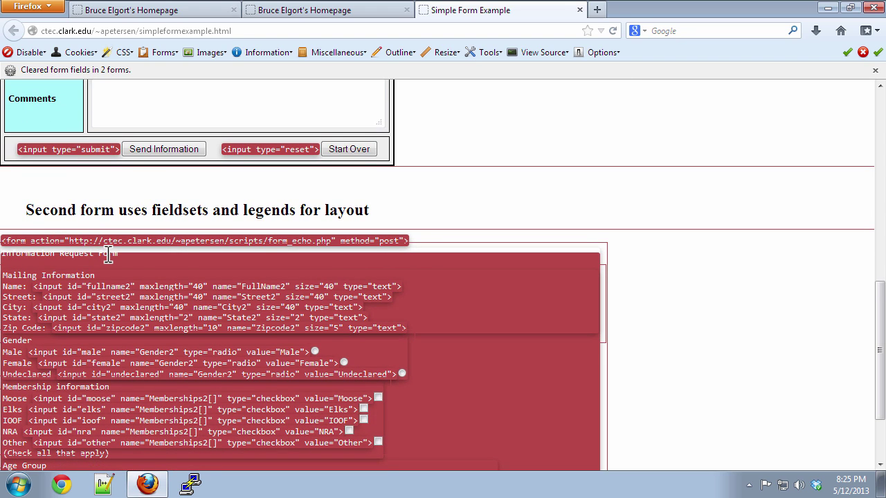
pyautogui.scroll(3, 75, 289)
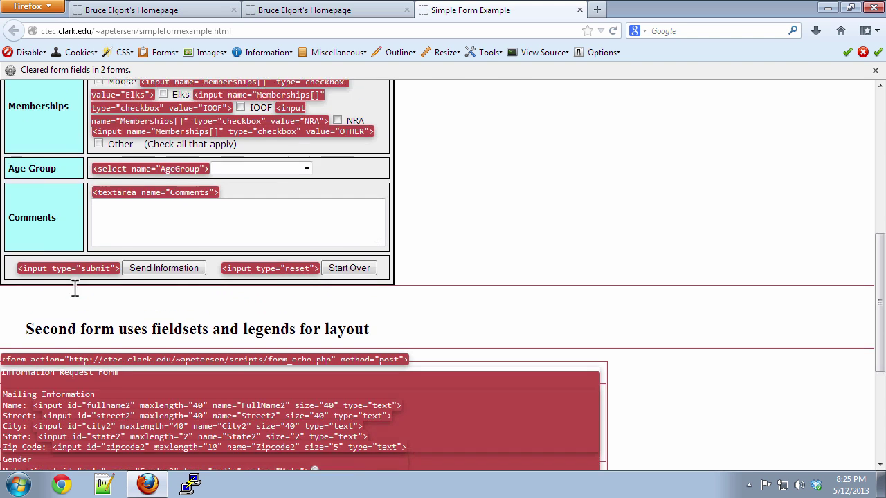
pyautogui.scroll(7, 75, 289)
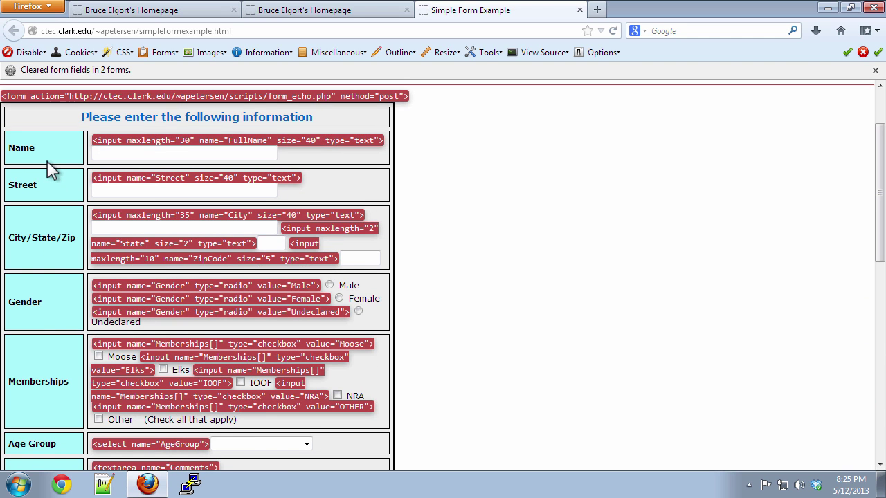
pyautogui.moveTo(52, 171)
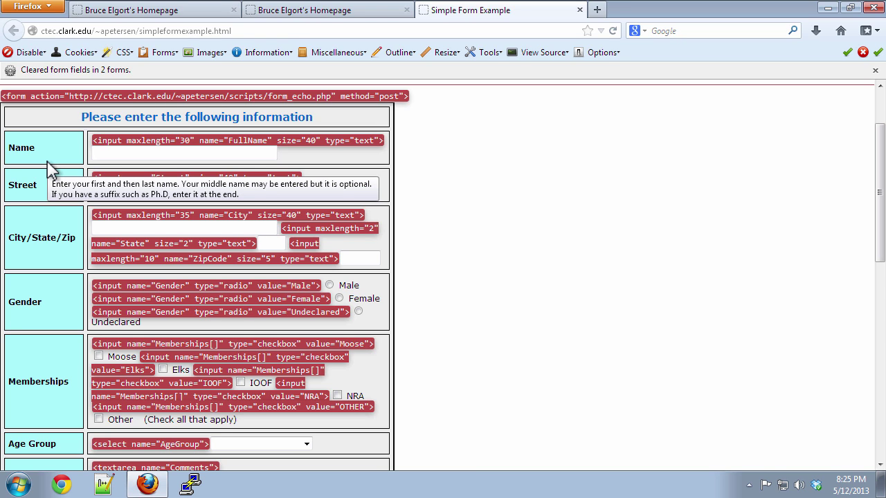
# Step: Hide the form details and view the form information report, examining the first form's element names, types, sizes and maximum lengths
pyautogui.click(160, 54)
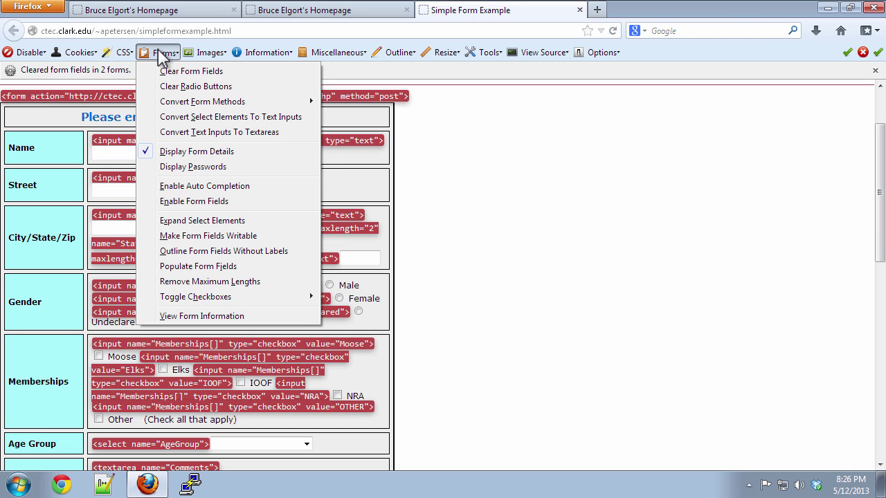
pyautogui.click(167, 150)
pyautogui.click(162, 54)
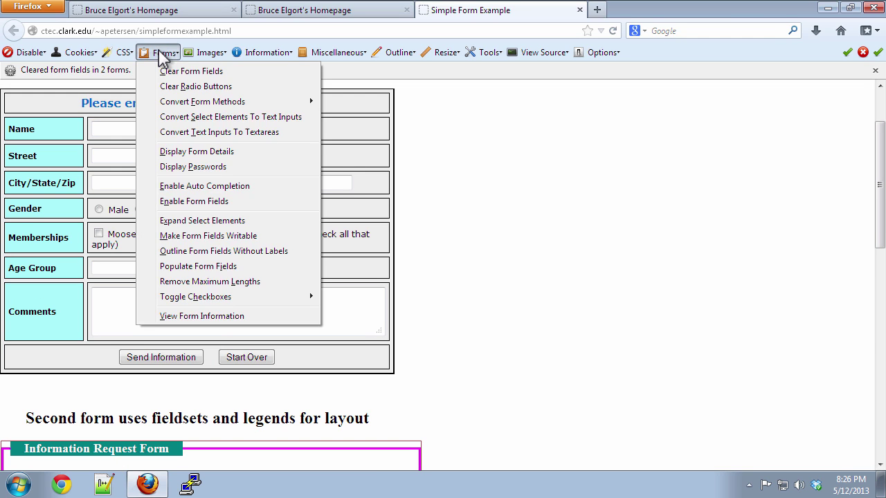
pyautogui.click(245, 316)
pyautogui.scroll(-2, 208, 309)
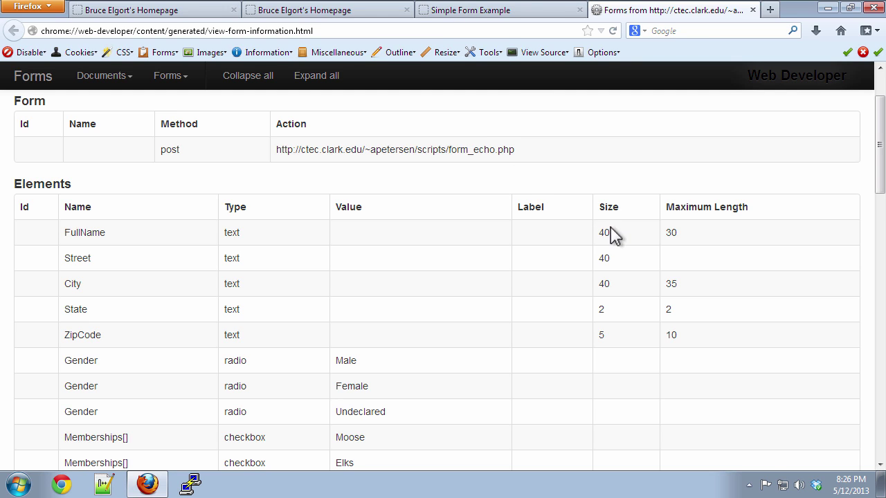
# Step: Return to the Simple Form Example page, look over the form tools, and switch to the class listing homepage
pyautogui.click(481, 14)
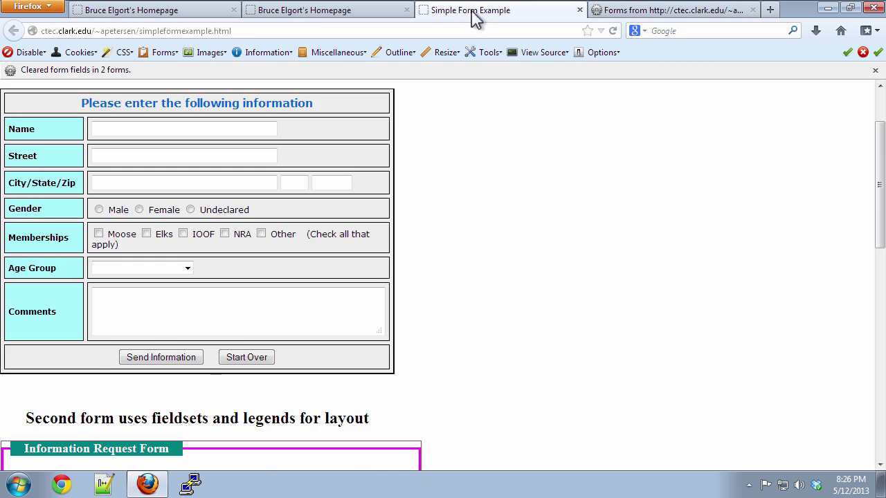
pyautogui.scroll(2, 418, 177)
pyautogui.click(163, 52)
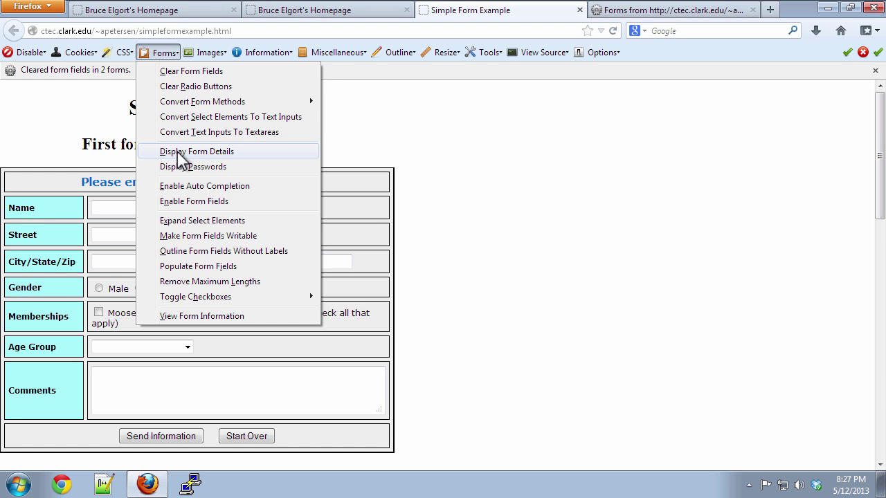
pyautogui.click(339, 150)
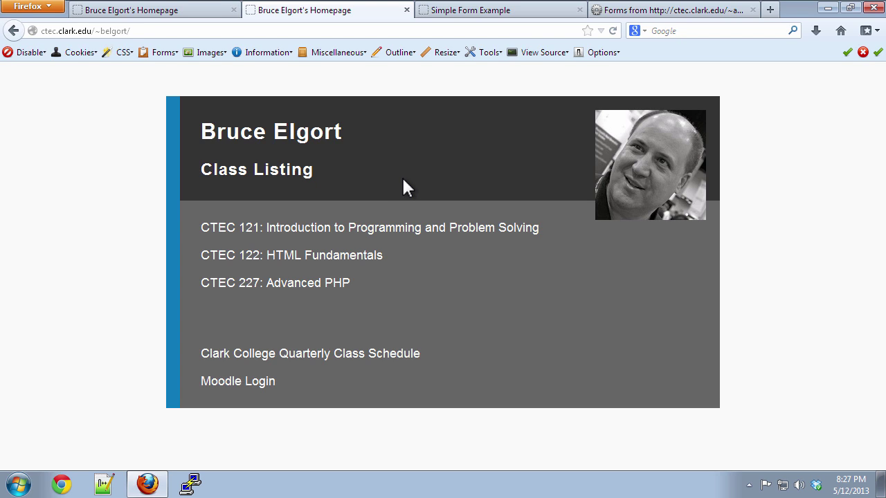
# Step: Display the image alt attributes on the class listing page to check the portrait's alt text, and hide them again
pyautogui.click(201, 50)
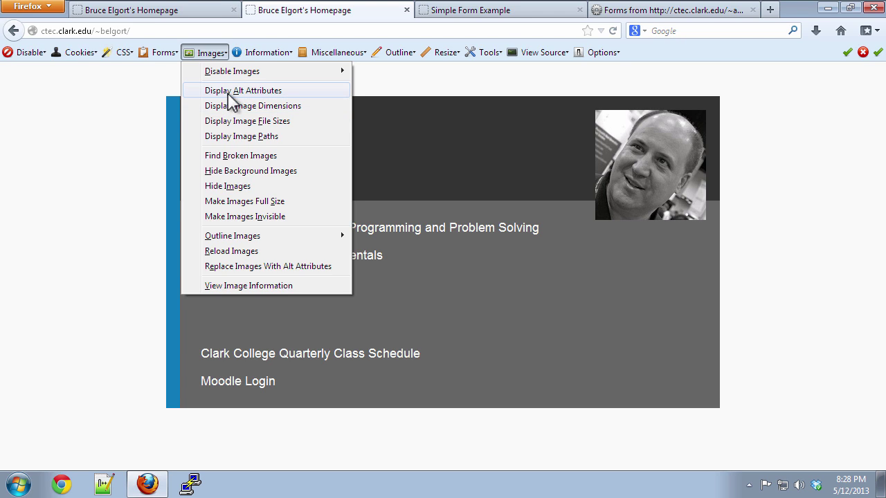
pyautogui.click(229, 91)
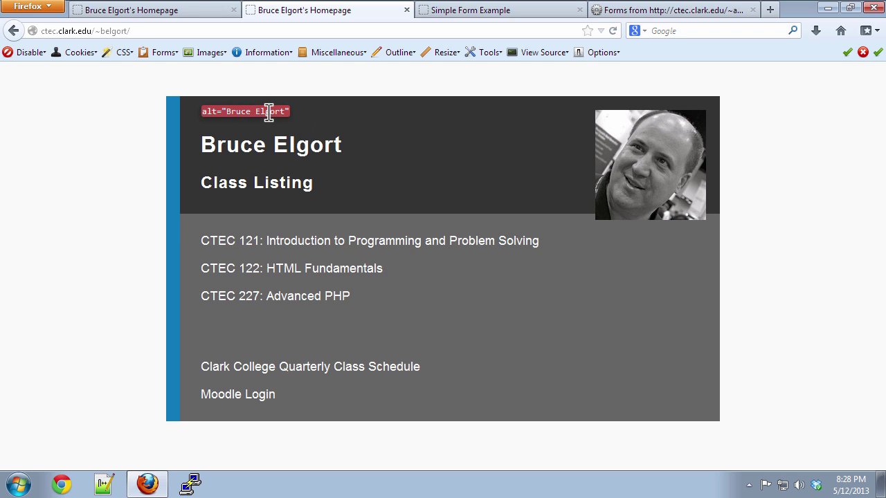
pyautogui.click(204, 52)
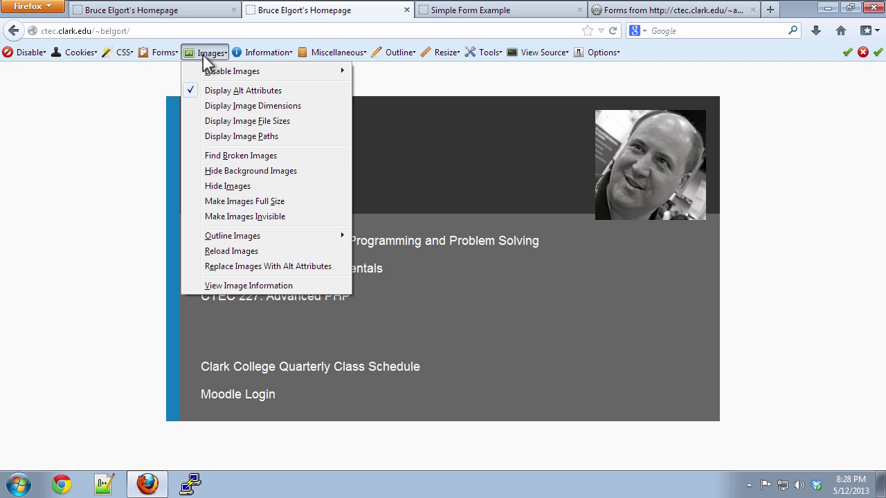
pyautogui.click(208, 92)
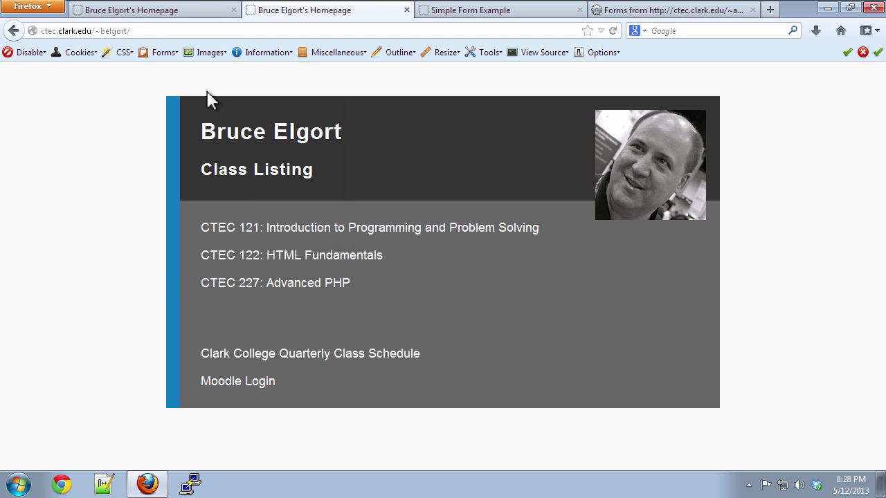
# Step: Display the image file sizes and image paths on the class listing page
pyautogui.click(205, 54)
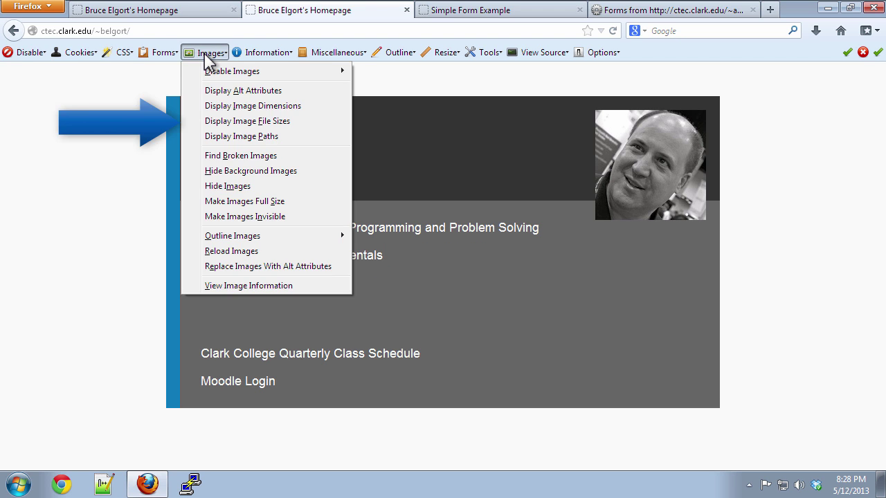
pyautogui.click(222, 124)
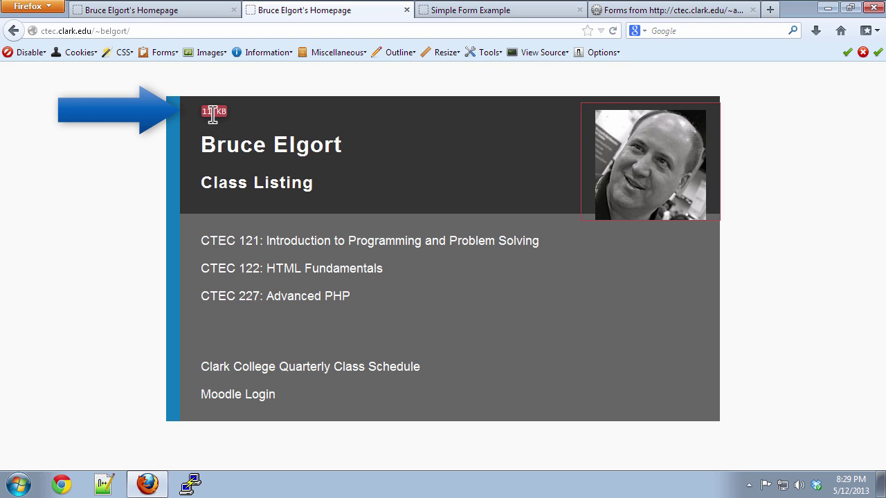
pyautogui.click(199, 52)
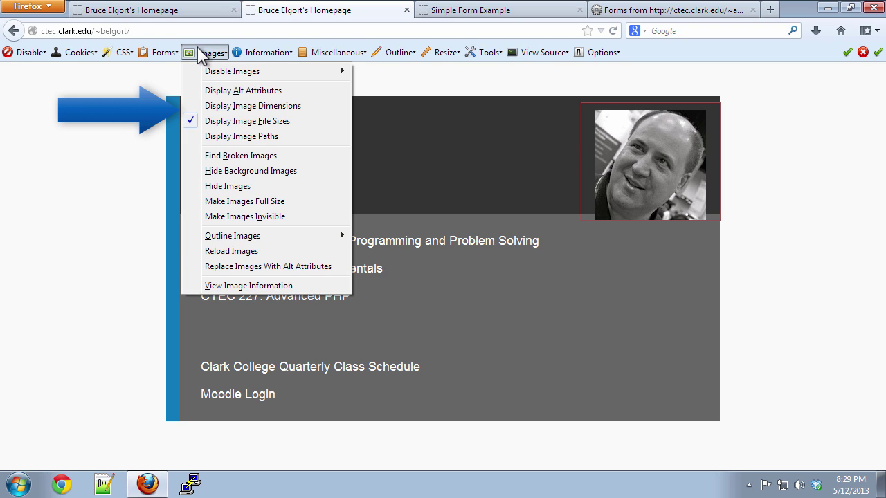
pyautogui.click(221, 145)
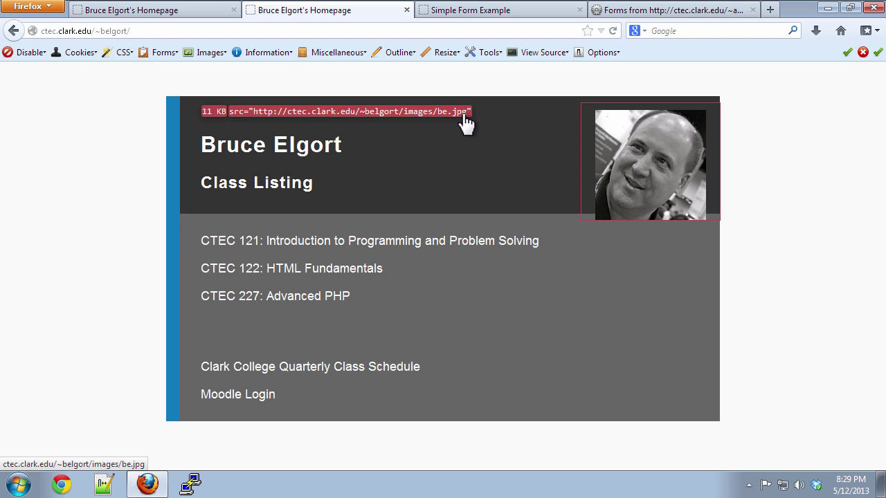
# Step: Outline all images on the class listing page
pyautogui.click(213, 54)
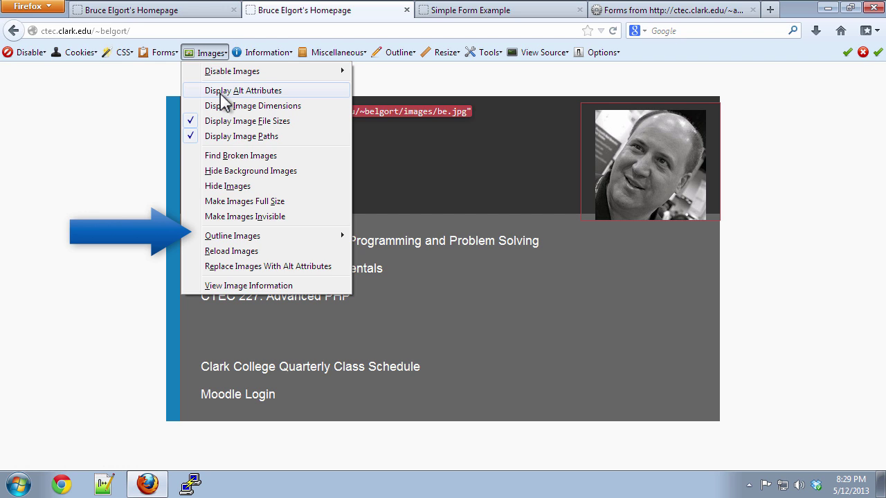
pyautogui.moveTo(284, 236)
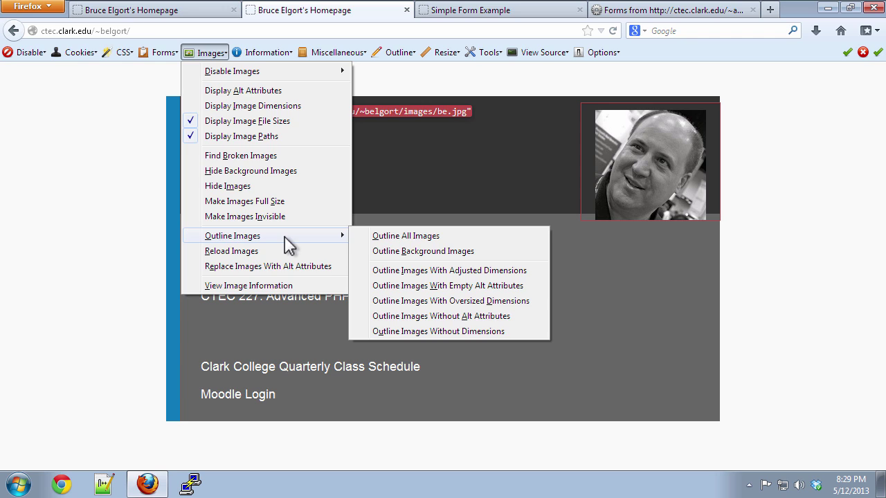
pyautogui.click(394, 237)
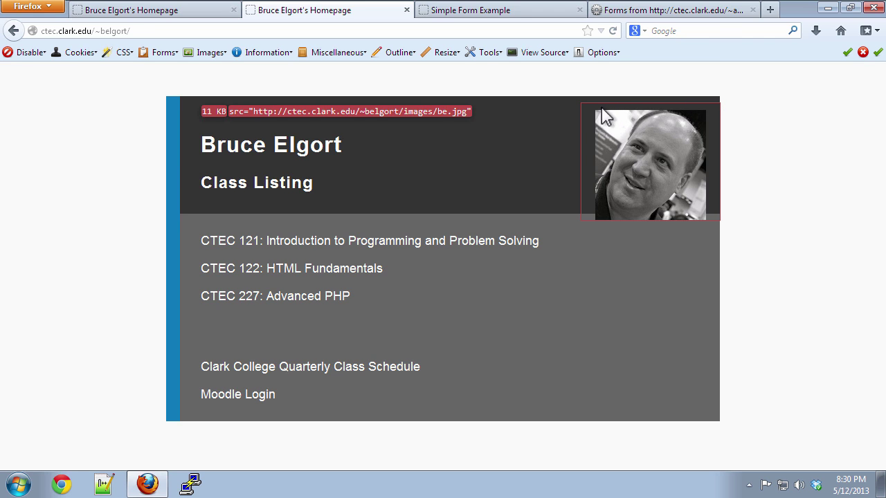
# Step: View the image information report for the class listing page, examining the portrait's source, width, height and alt text
pyautogui.click(210, 53)
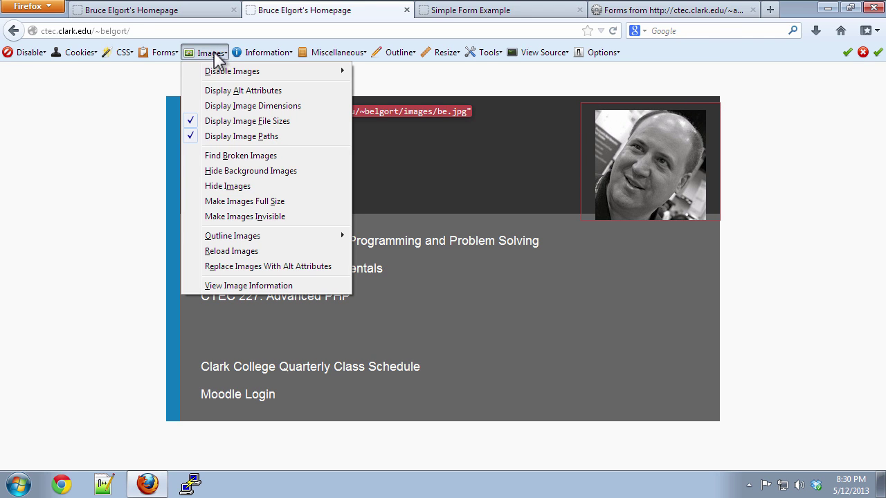
pyautogui.moveTo(212, 76)
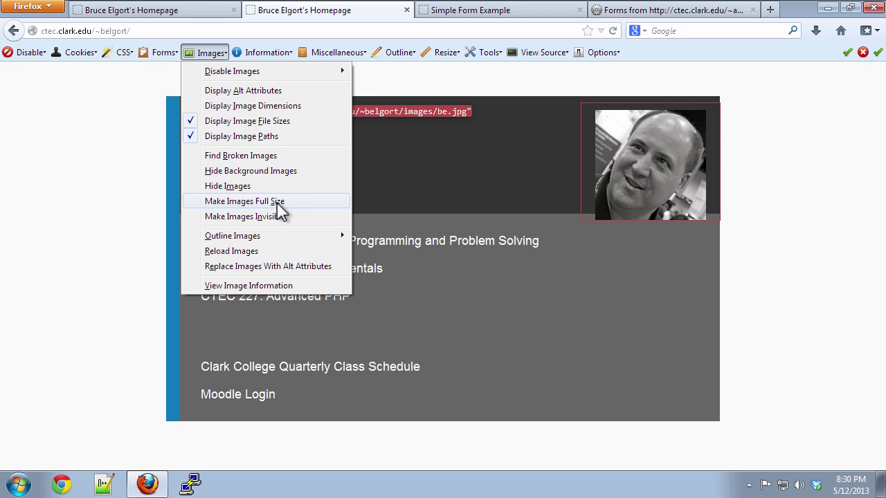
pyautogui.click(275, 286)
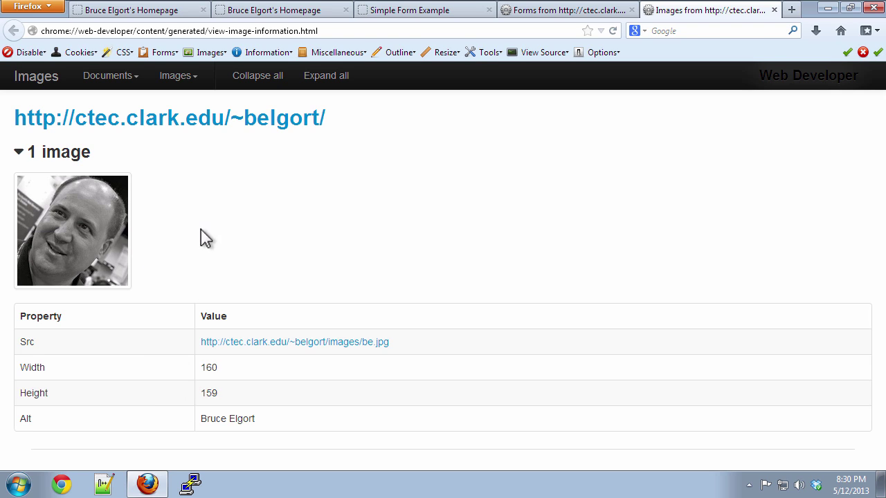
# Step: Revisit the Simple Form Example page and the image information report, and return to the class listing page
pyautogui.click(574, 17)
pyautogui.click(433, 17)
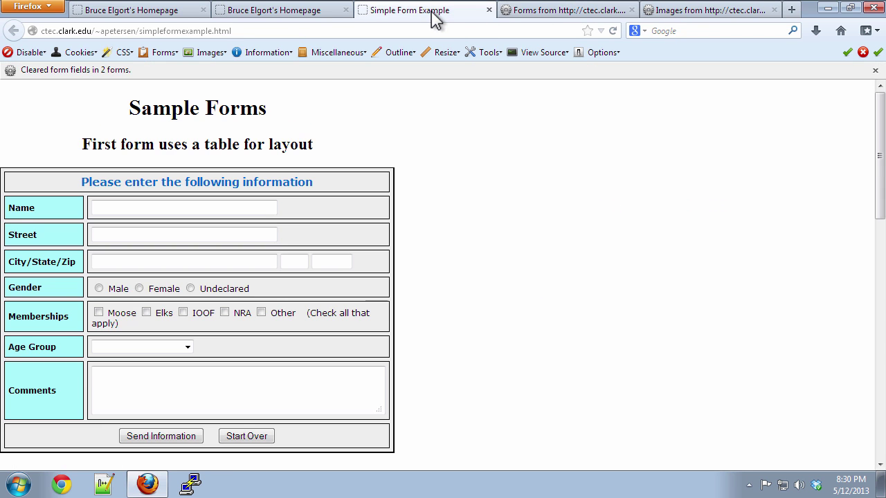
pyautogui.click(708, 13)
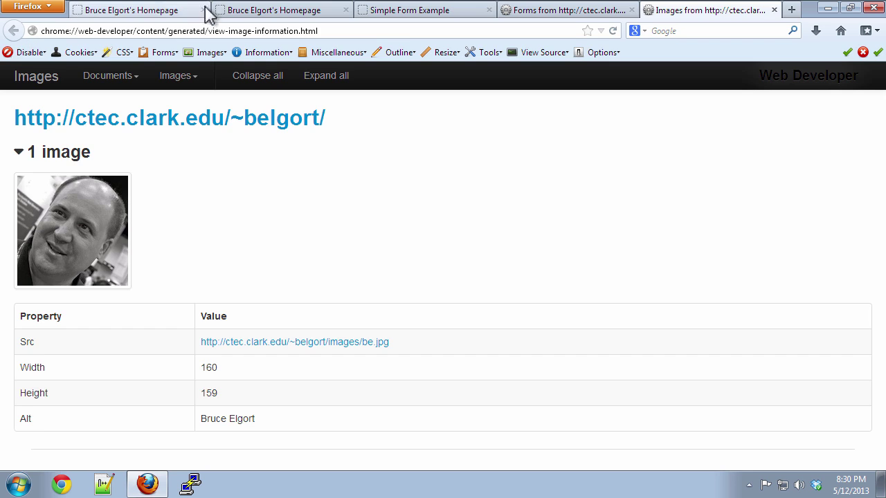
pyautogui.click(291, 9)
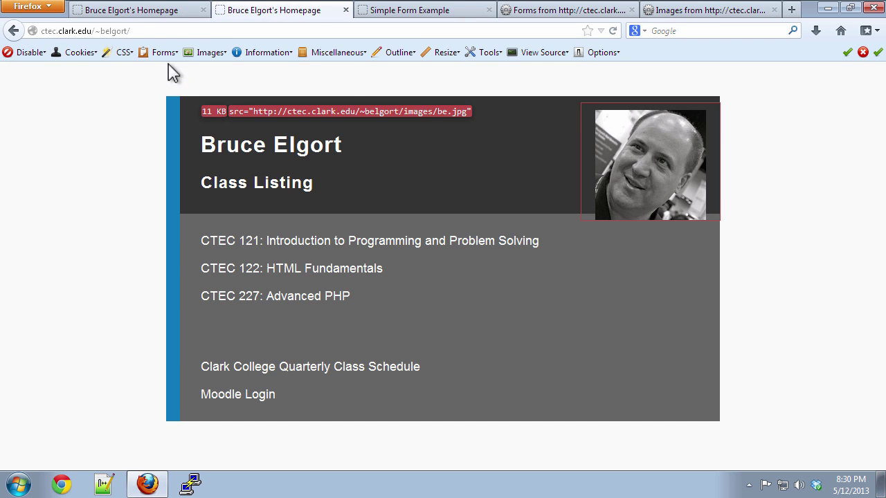
pyautogui.click(197, 54)
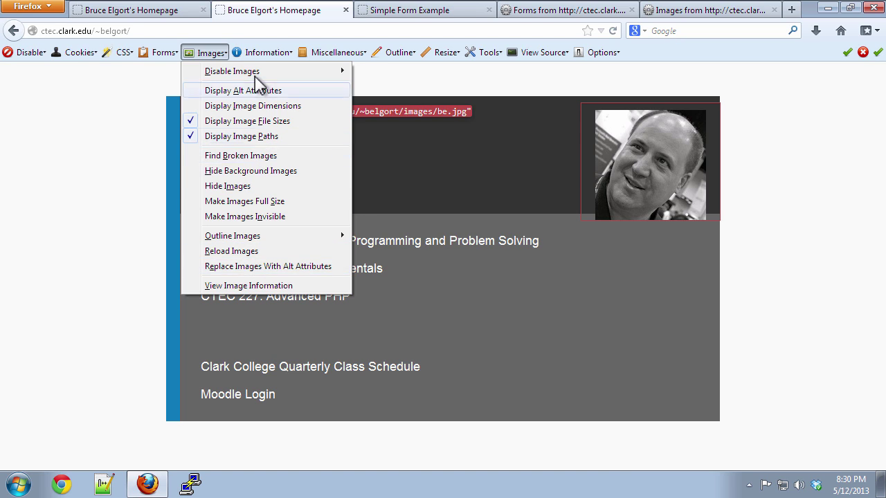
pyautogui.moveTo(256, 78)
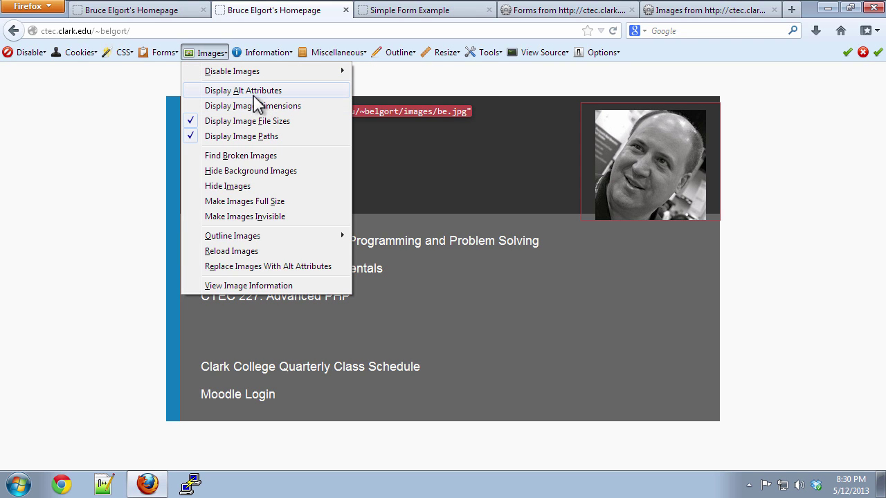
pyautogui.click(218, 106)
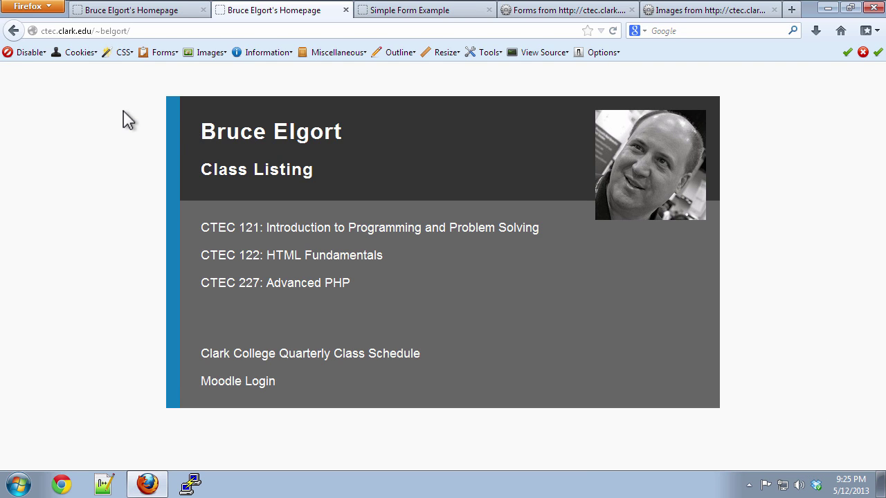
# Step: Outline the block level elements on the class listing page to examine its layout, and remove the outlines again
pyautogui.click(399, 54)
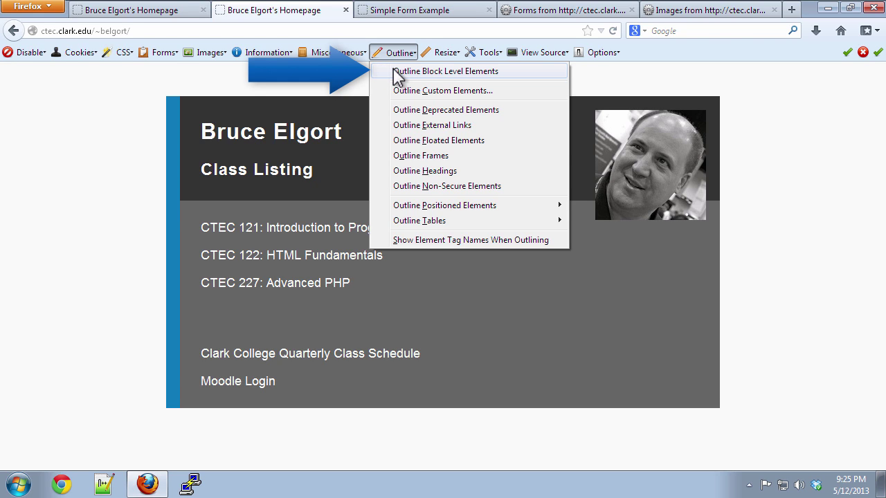
pyautogui.click(393, 69)
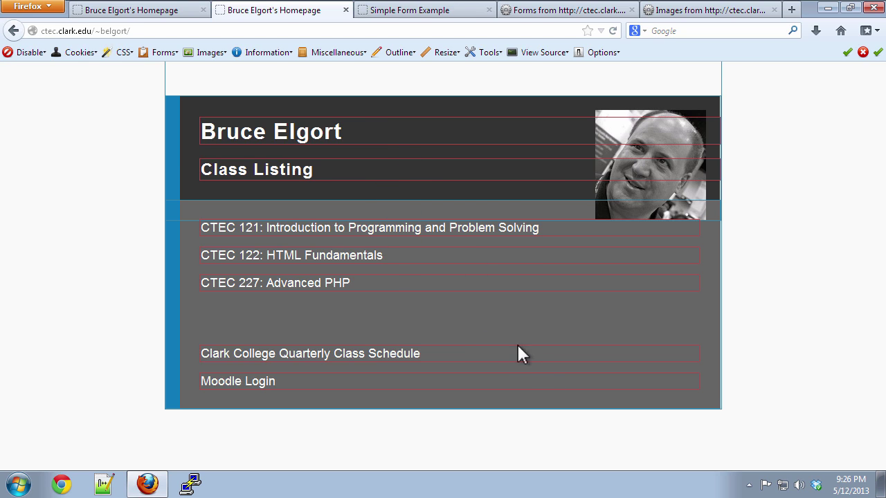
pyautogui.click(388, 53)
pyautogui.click(395, 72)
# Step: Outline the external links on the class listing page to see which ones leave the site, and remove the outlines again
pyautogui.click(391, 60)
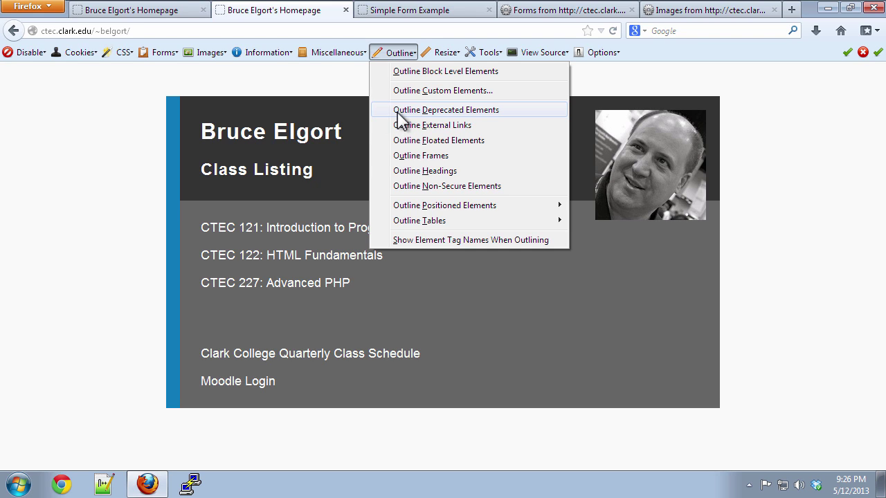
pyautogui.click(432, 125)
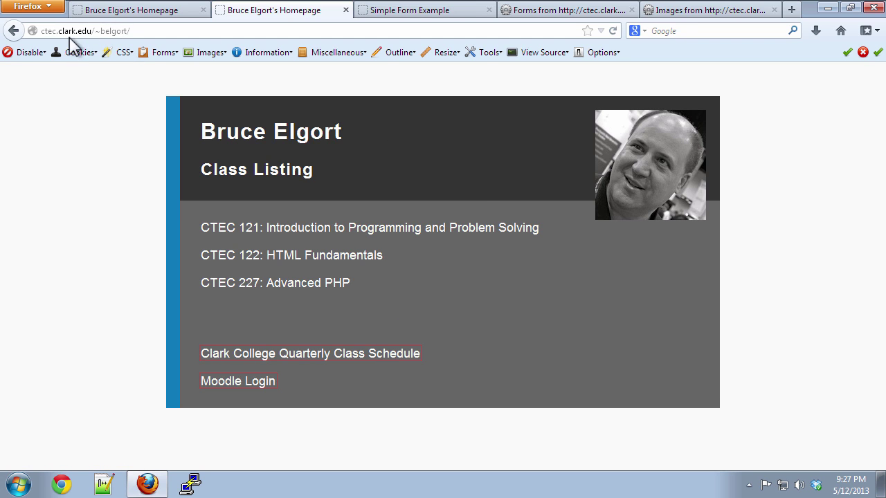
pyautogui.click(392, 54)
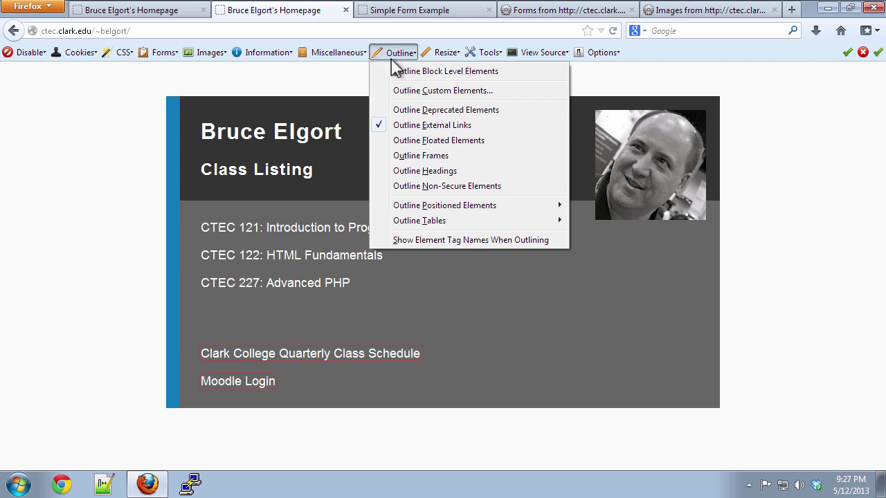
pyautogui.click(398, 125)
# Step: Outline the floated elements on the class listing page, and remove the outlines again
pyautogui.click(391, 61)
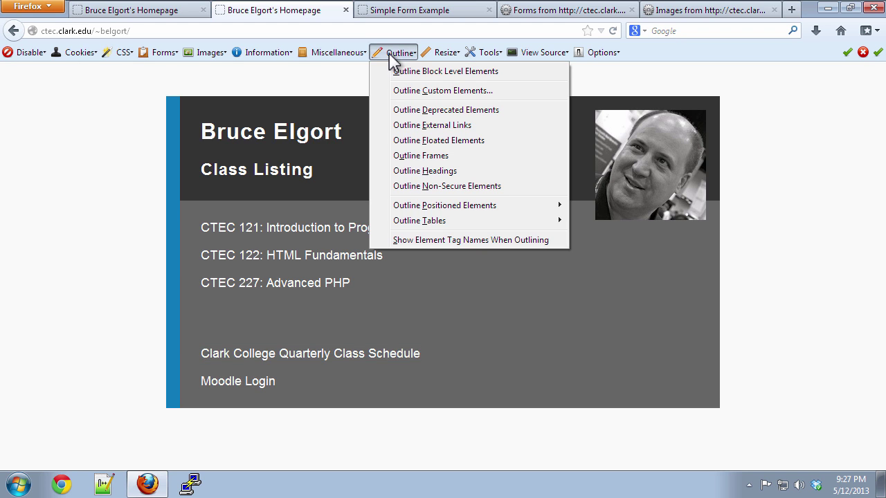
pyautogui.click(441, 142)
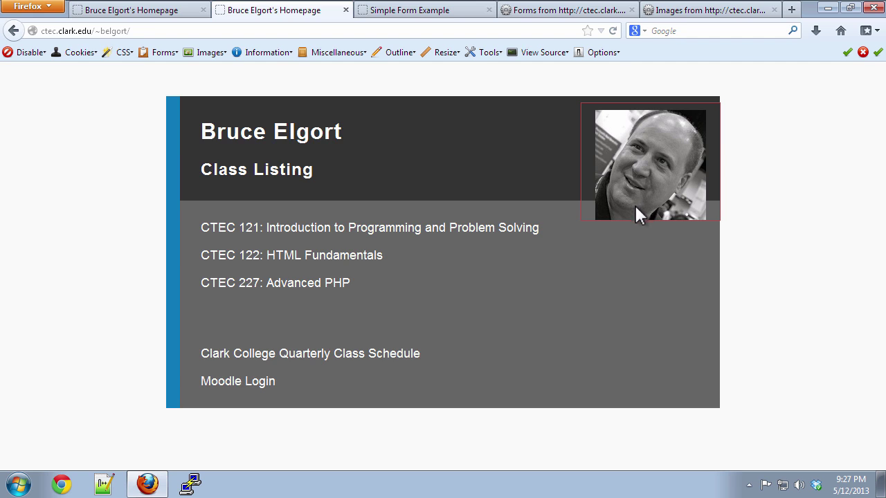
pyautogui.click(400, 52)
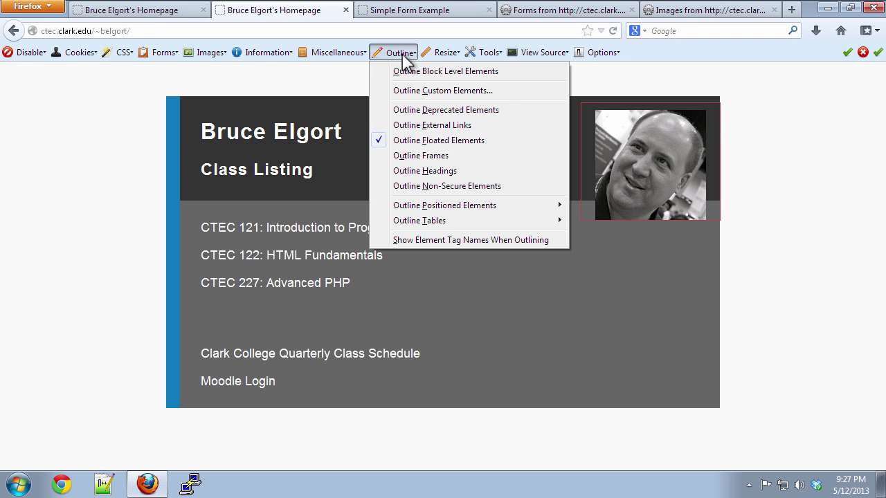
pyautogui.click(413, 141)
# Step: Outline the headings on the class listing page, and remove the outlines again
pyautogui.click(387, 54)
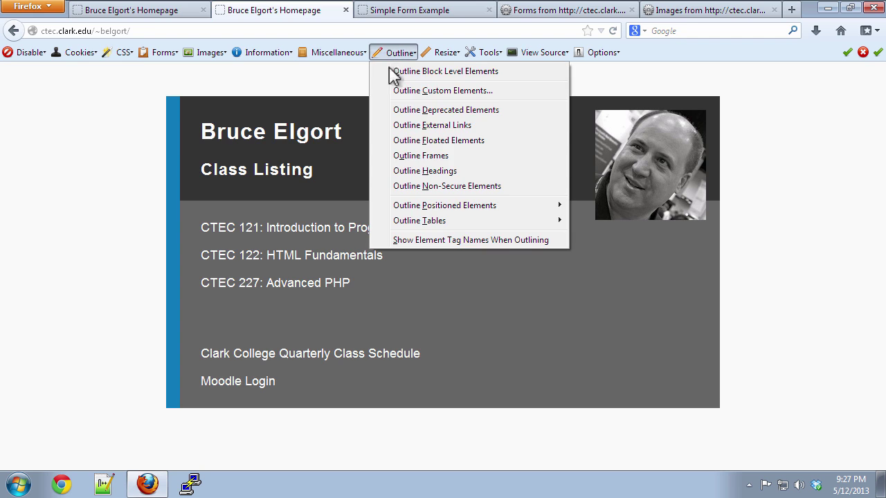
pyautogui.click(466, 172)
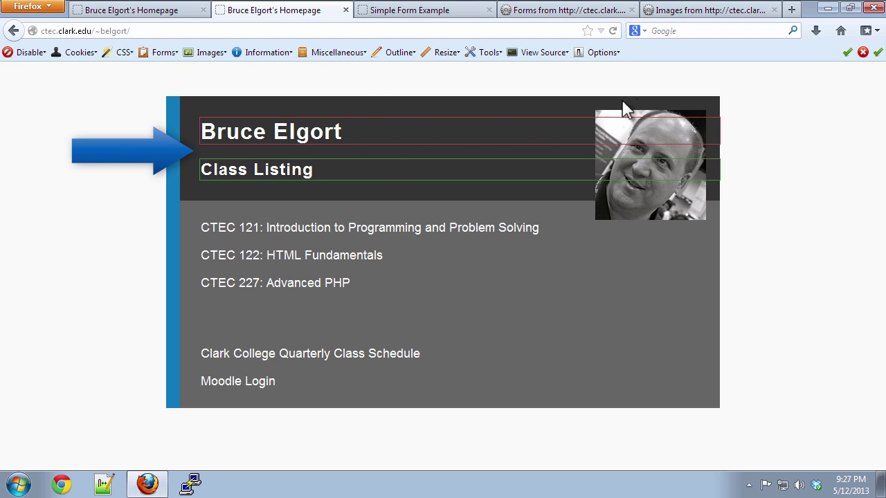
pyautogui.click(404, 54)
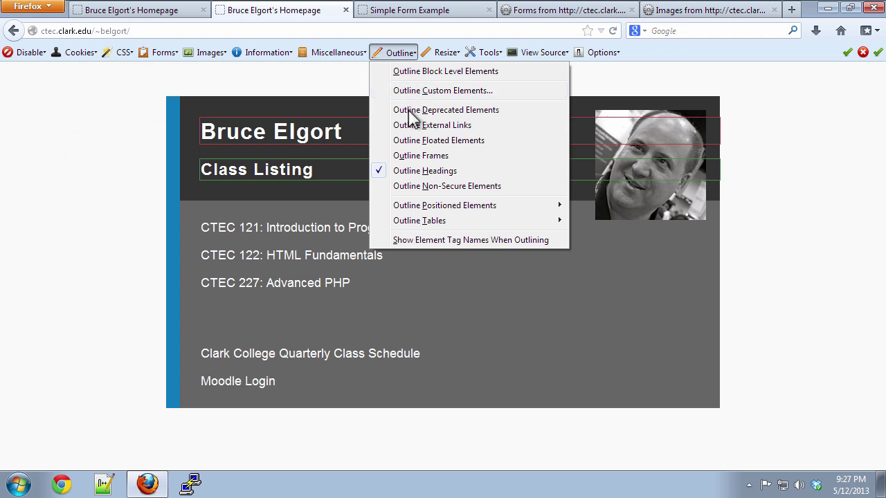
pyautogui.click(415, 171)
pyautogui.click(391, 56)
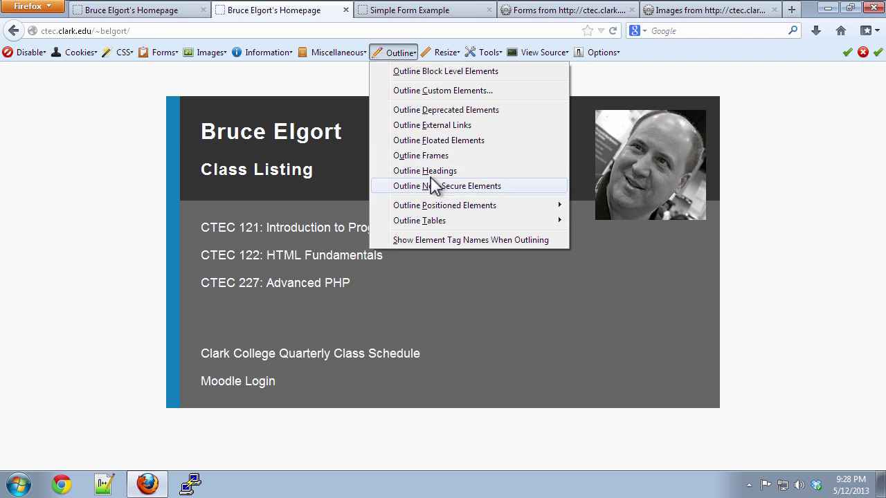
pyautogui.moveTo(435, 216)
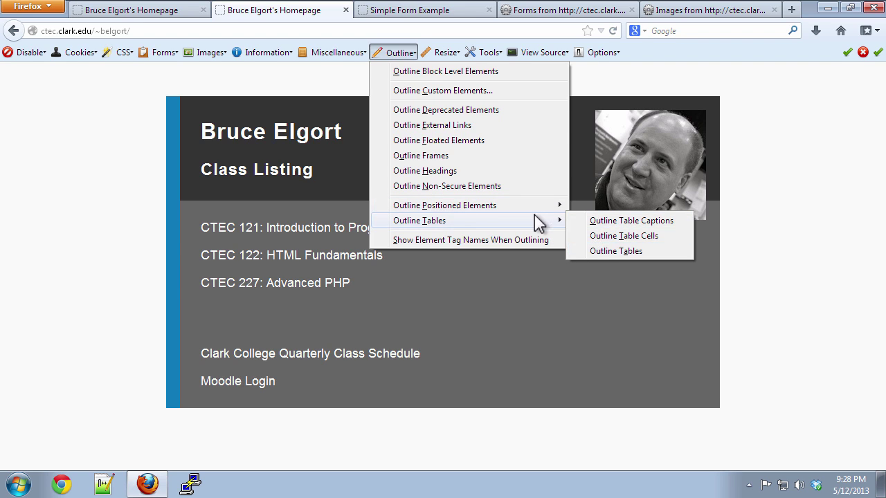
pyautogui.click(320, 73)
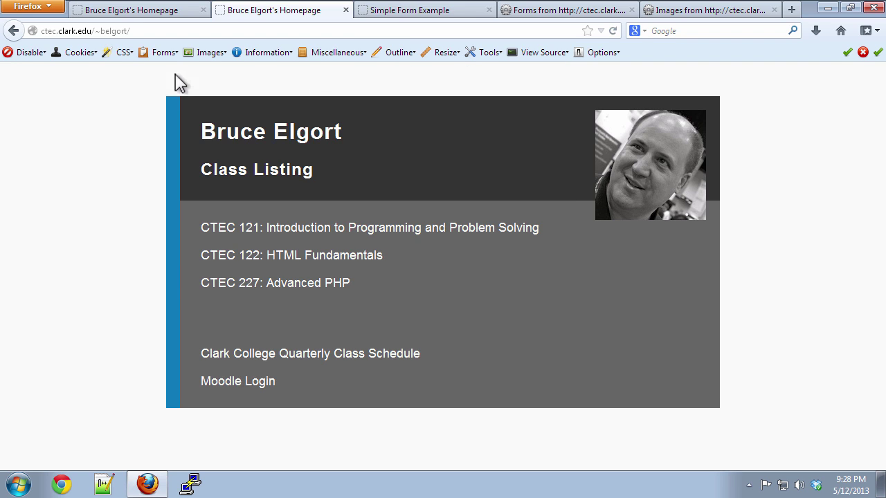